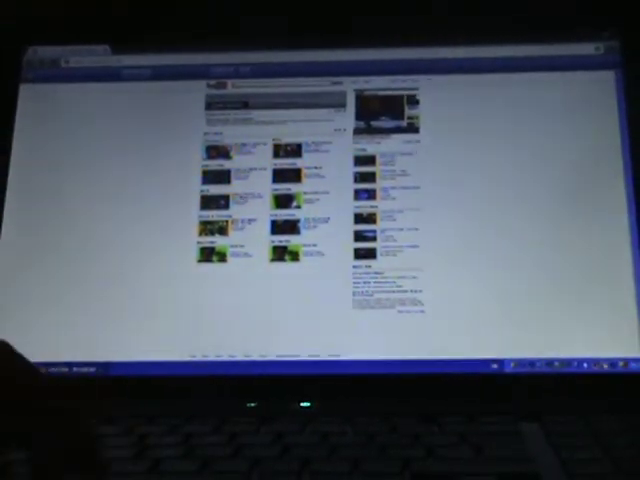
- Close the Firefox window showing YouTube to return to the Windows XP desktop
{"action": "key", "text": "alt+F4"}
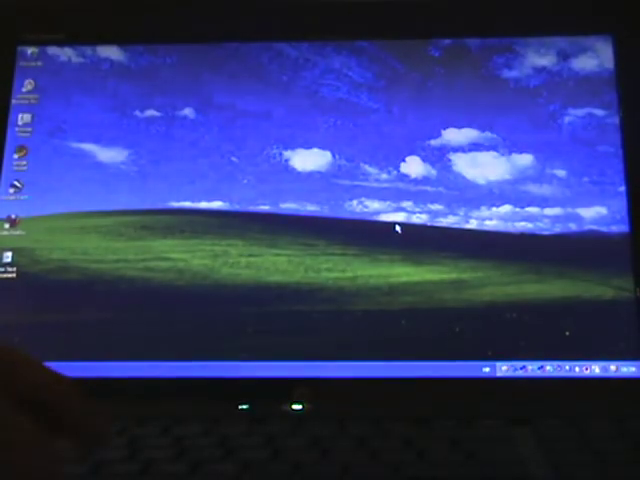